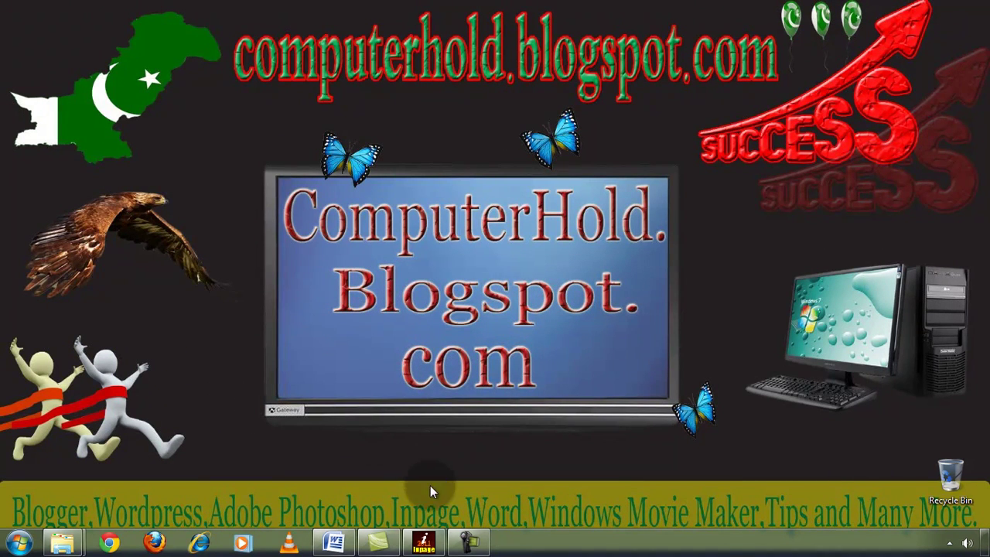
# - Switch to InPage and draw a rectangular picture frame about 182 by 43 mm across the upper part of the blank page
pyautogui.click(424, 541)
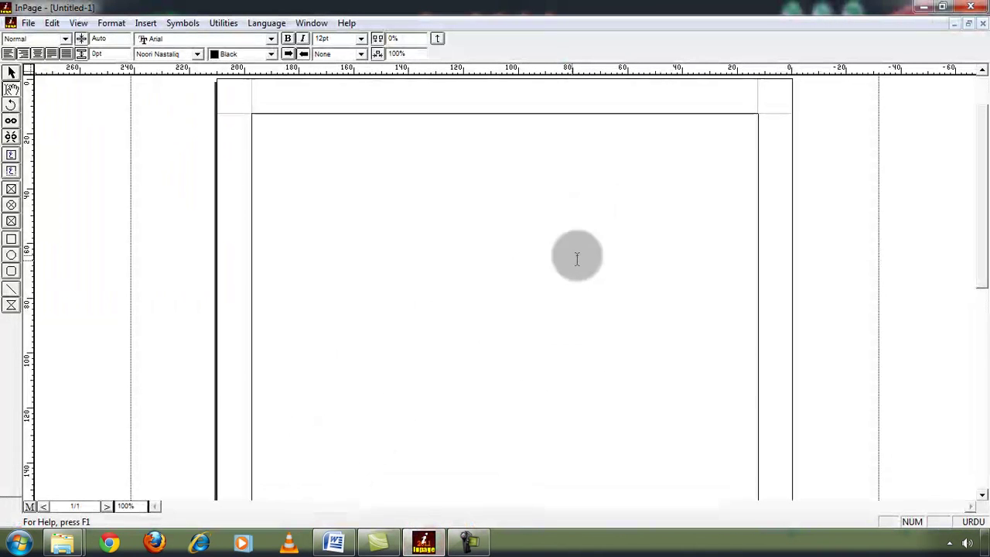
pyautogui.click(448, 252)
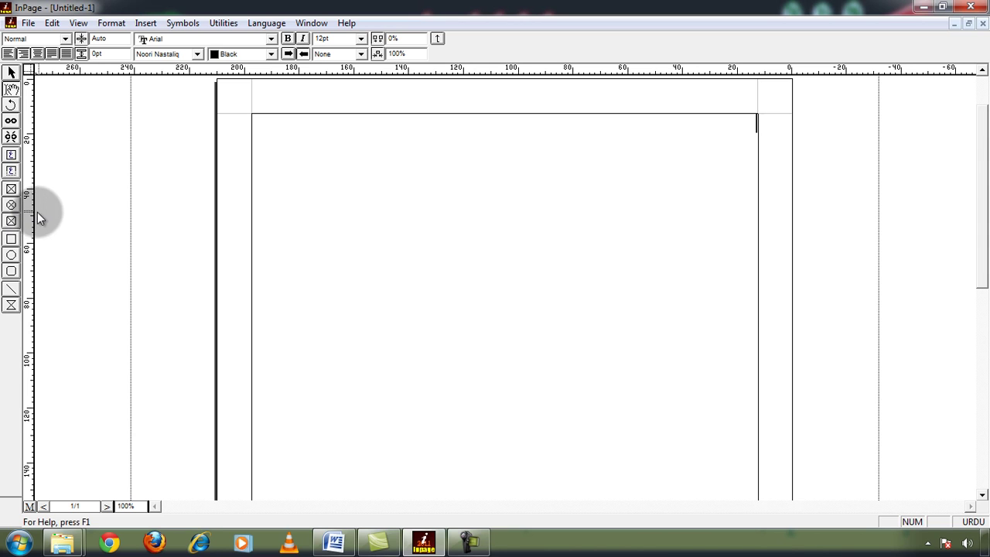
pyautogui.click(12, 190)
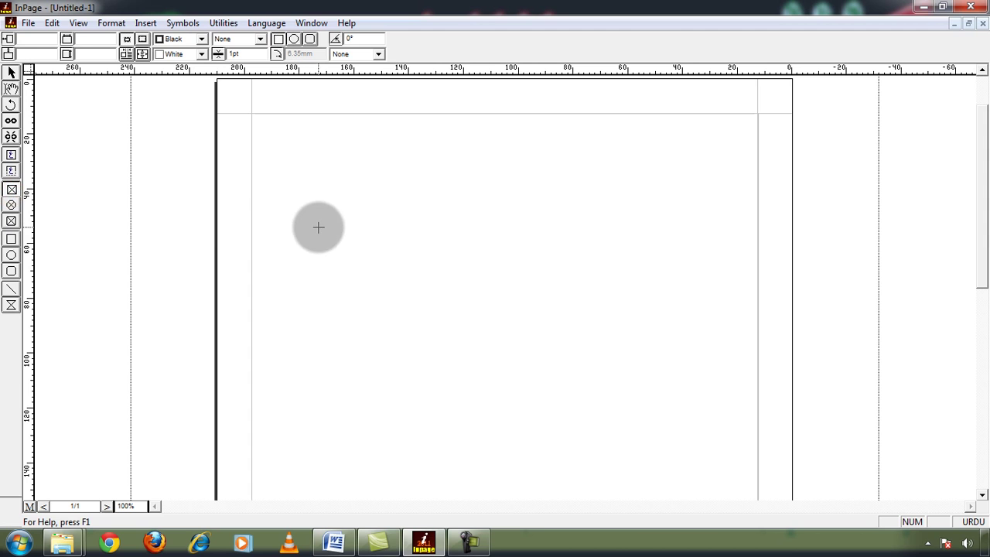
pyautogui.moveTo(257, 159); pyautogui.dragTo(752, 278)
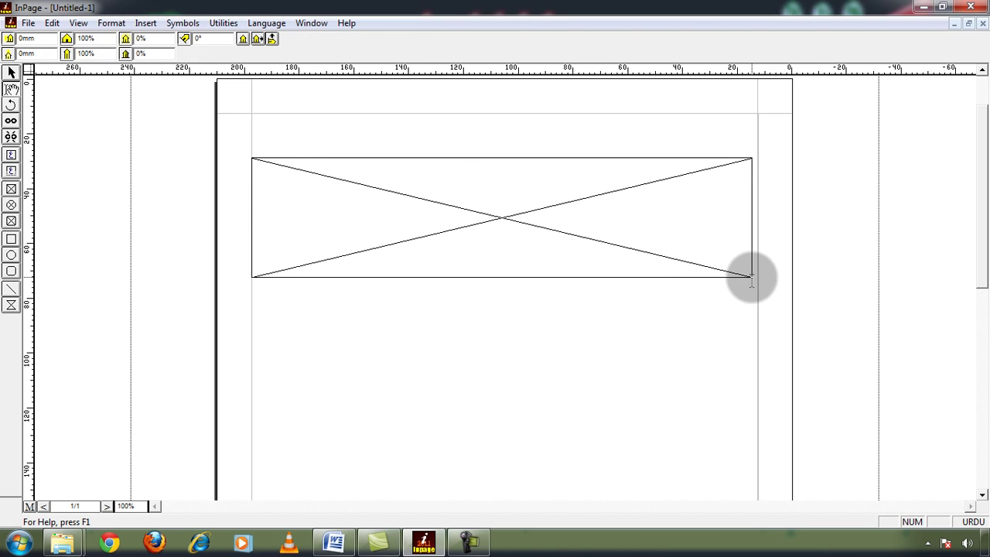
# - Start importing a picture into the frame and turn on the preview for computer hold 10 in My Own Created Pictures
pyautogui.click(13, 90)
pyautogui.rightClick(349, 217)
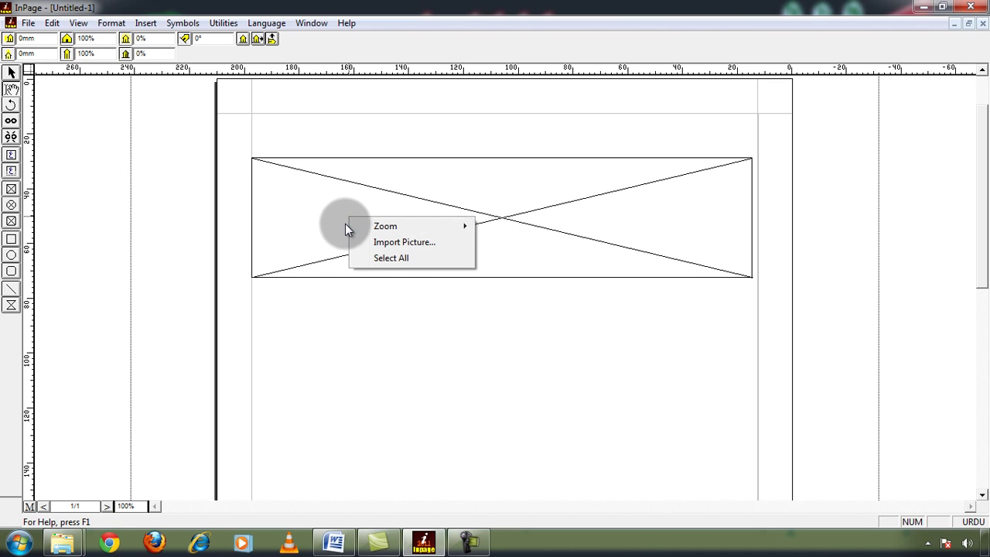
pyautogui.click(422, 244)
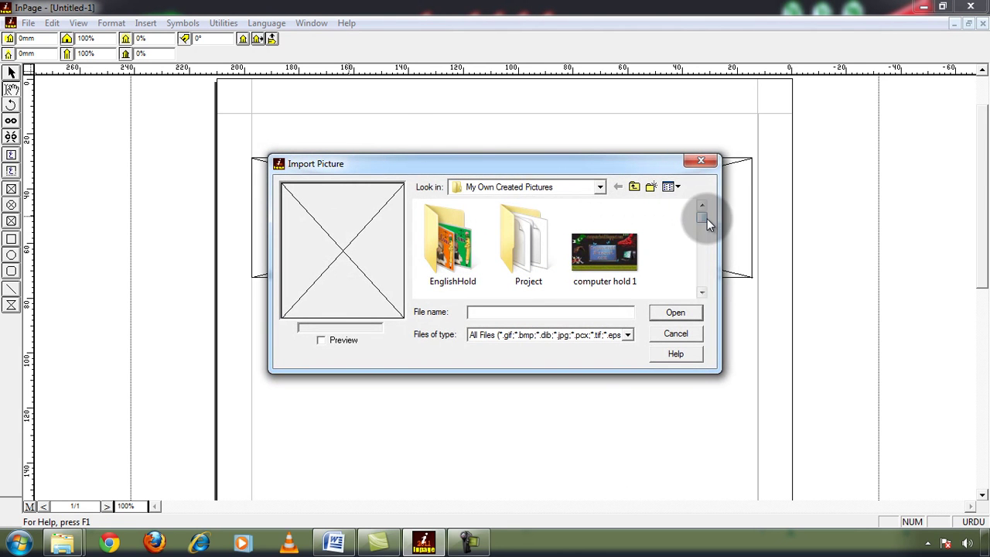
pyautogui.moveTo(705, 223); pyautogui.dragTo(703, 228)
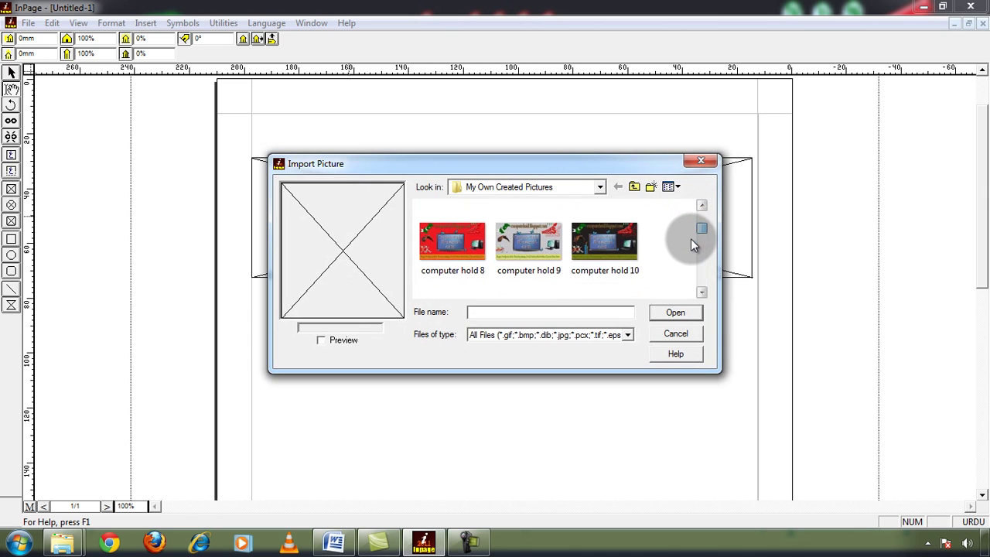
pyautogui.click(605, 261)
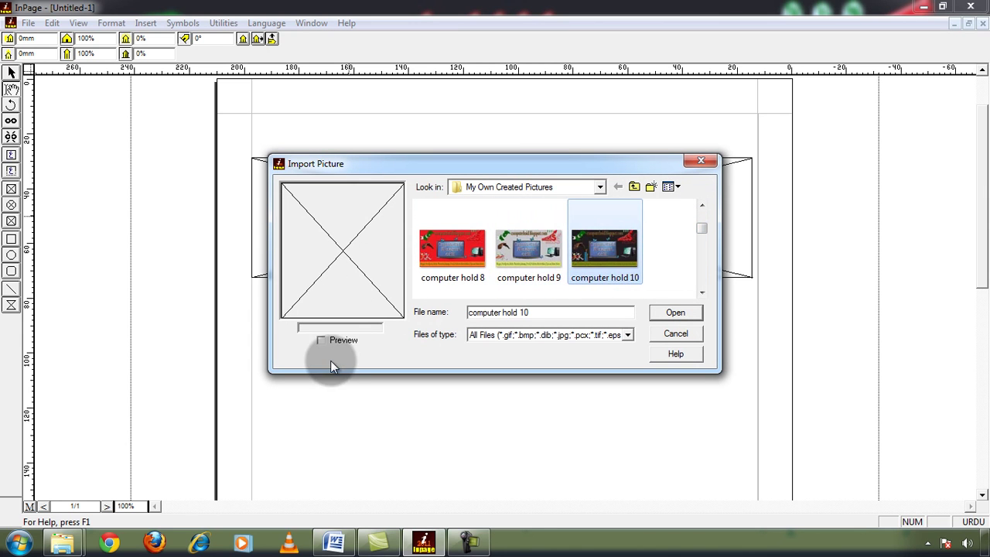
pyautogui.click(321, 341)
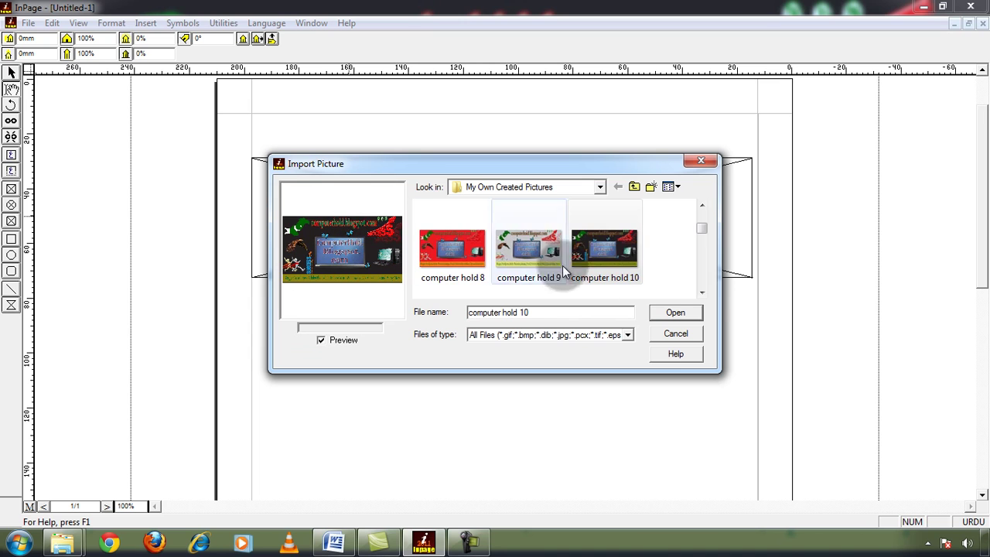
# - Find the picture computer hold facebook copy 4 in the folder and import it into the frame
pyautogui.click(701, 293)
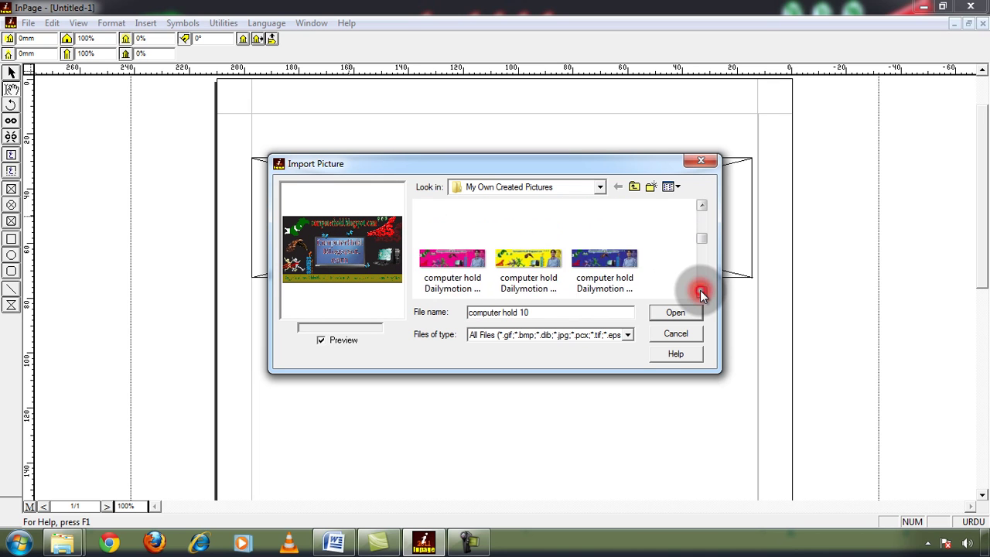
pyautogui.click(702, 293)
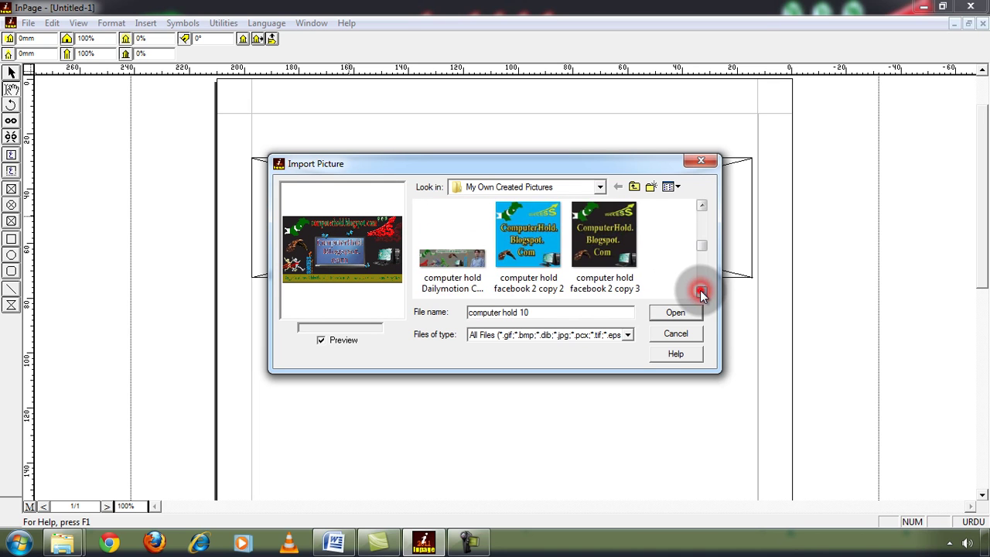
pyautogui.click(702, 206)
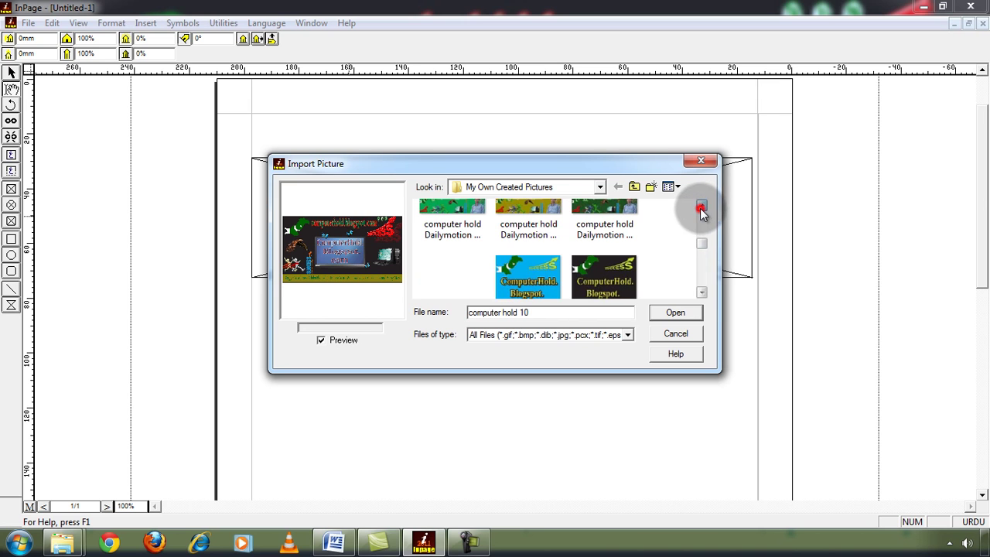
pyautogui.click(701, 294)
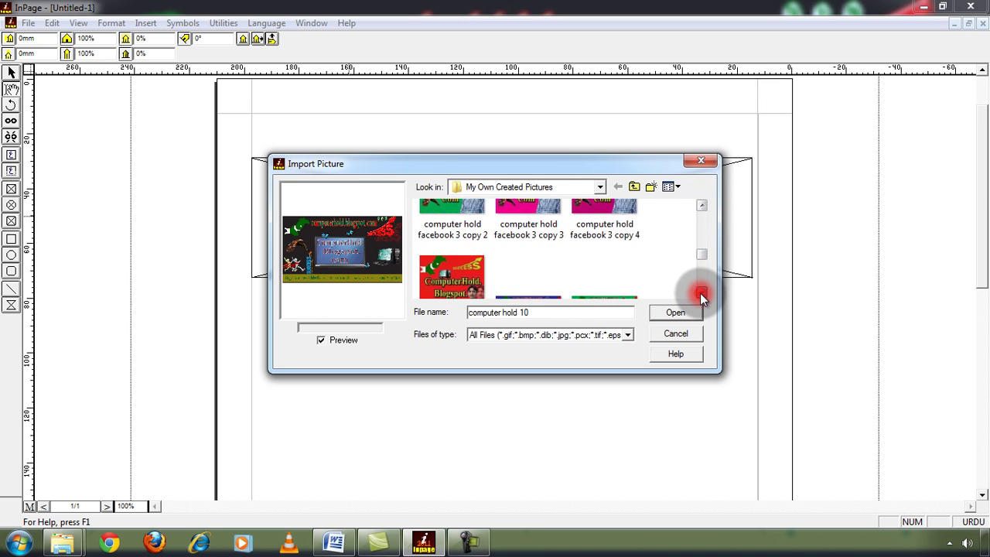
pyautogui.click(702, 293)
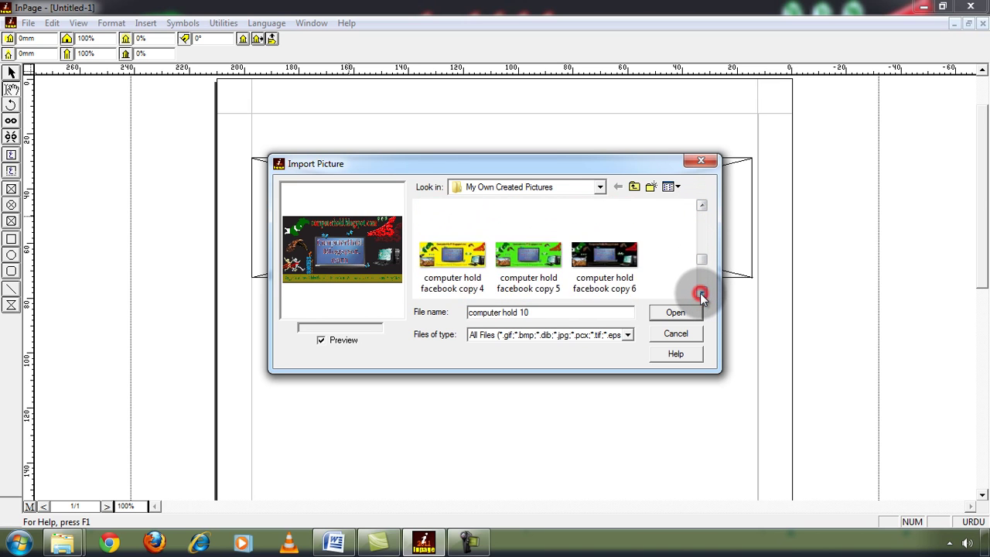
pyautogui.doubleClick(452, 207)
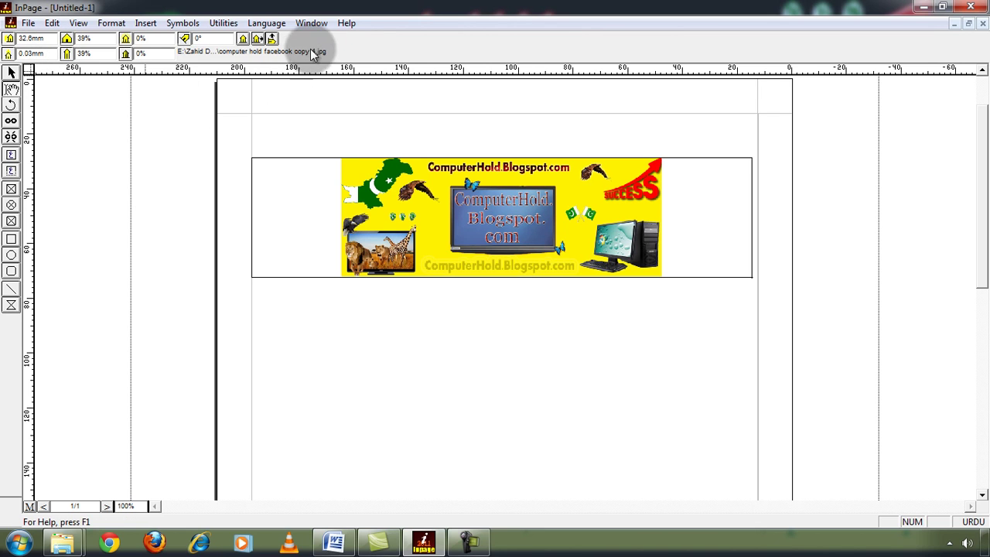
# - Try a horizontal scaling of 60% on the imported picture and restore it to 39%
pyautogui.click(77, 38)
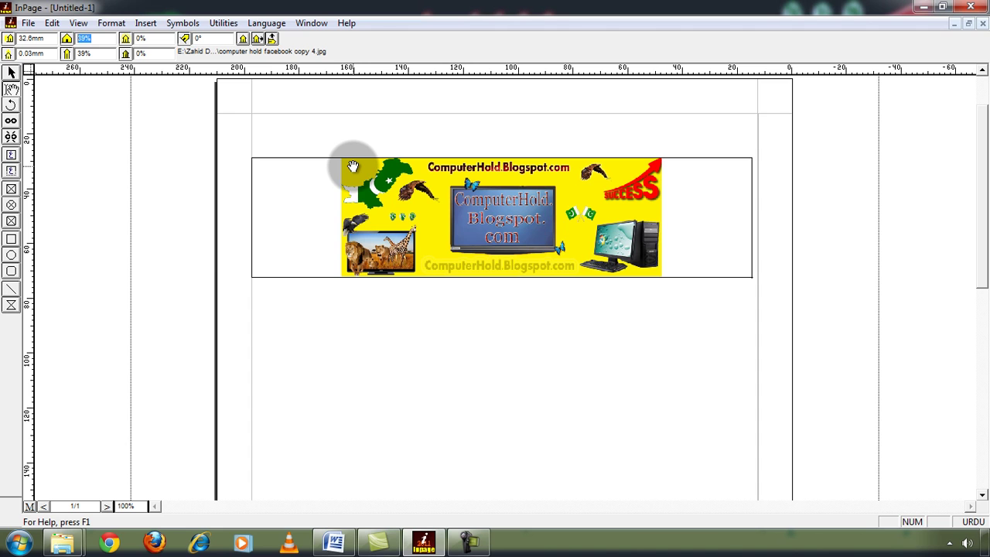
pyautogui.press('Return')
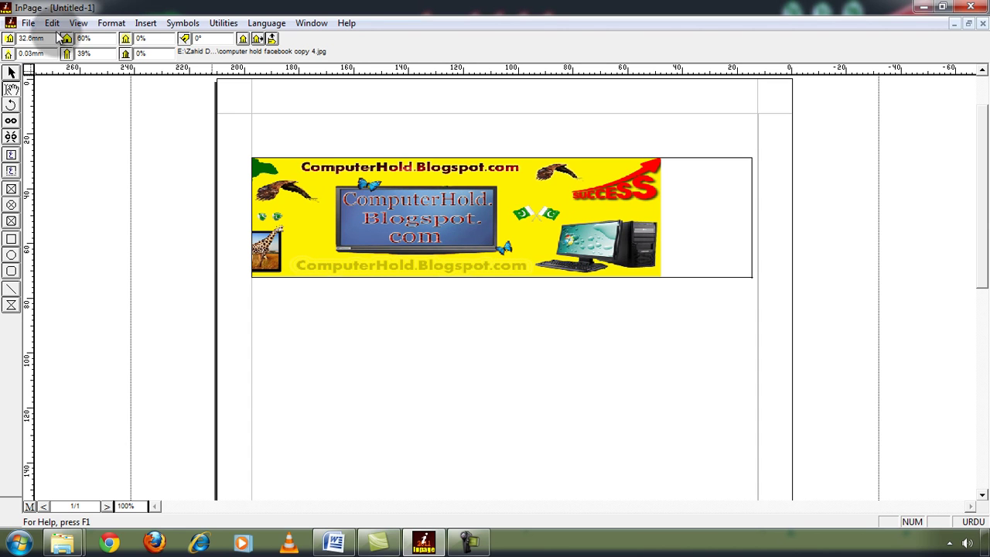
pyautogui.doubleClick(94, 37)
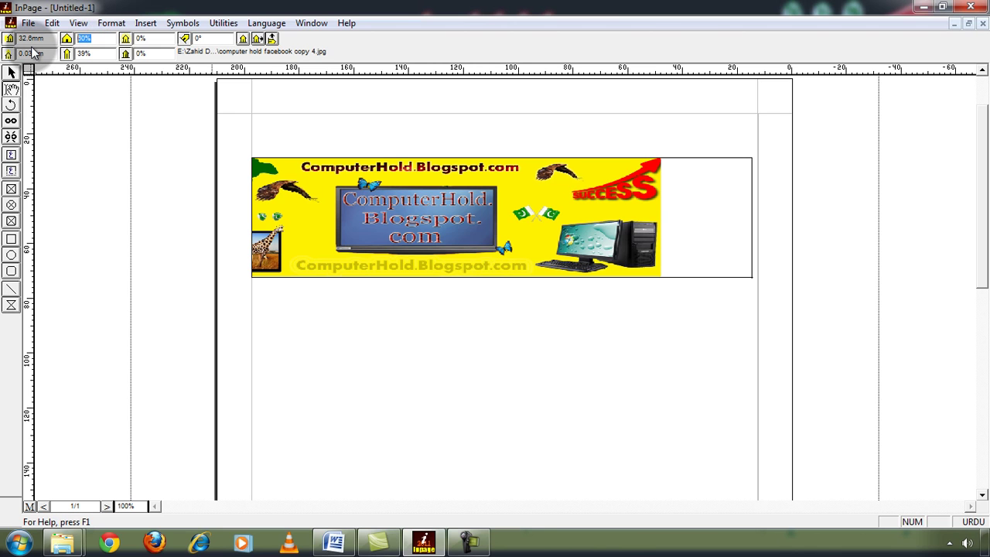
pyautogui.press('Return')
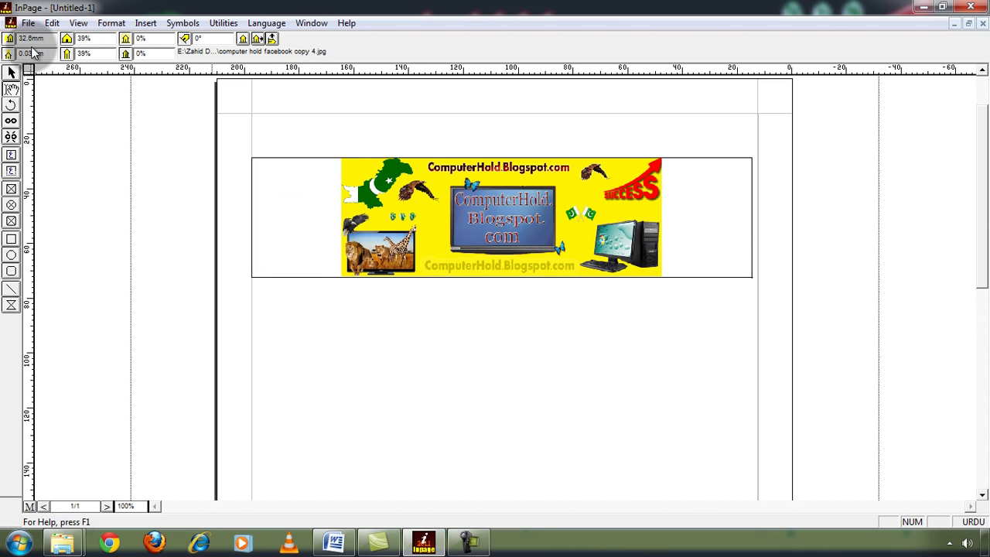
# - Try a vertical scaling of 60% on the imported picture and restore it to 39%
pyautogui.doubleClick(91, 53)
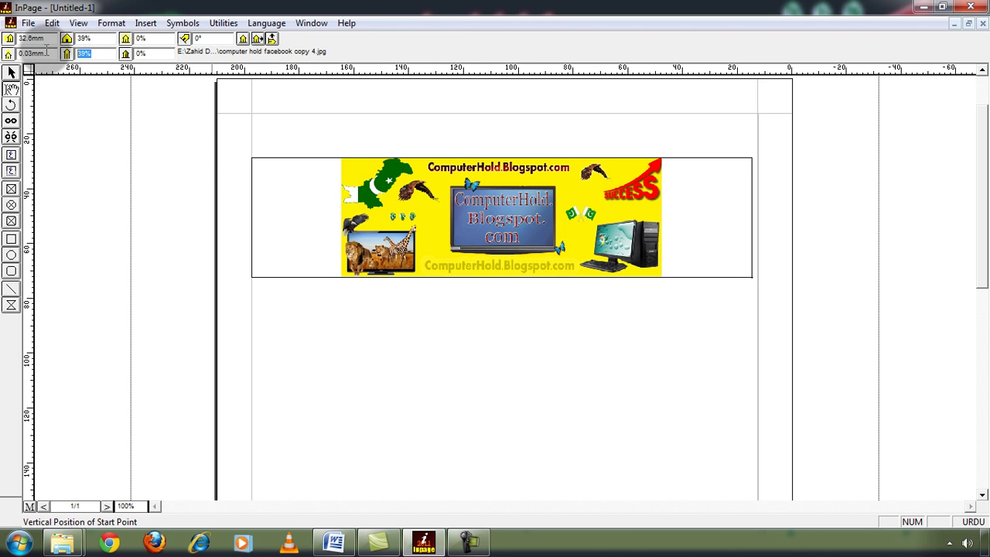
pyautogui.write('60')
pyautogui.press('Return')
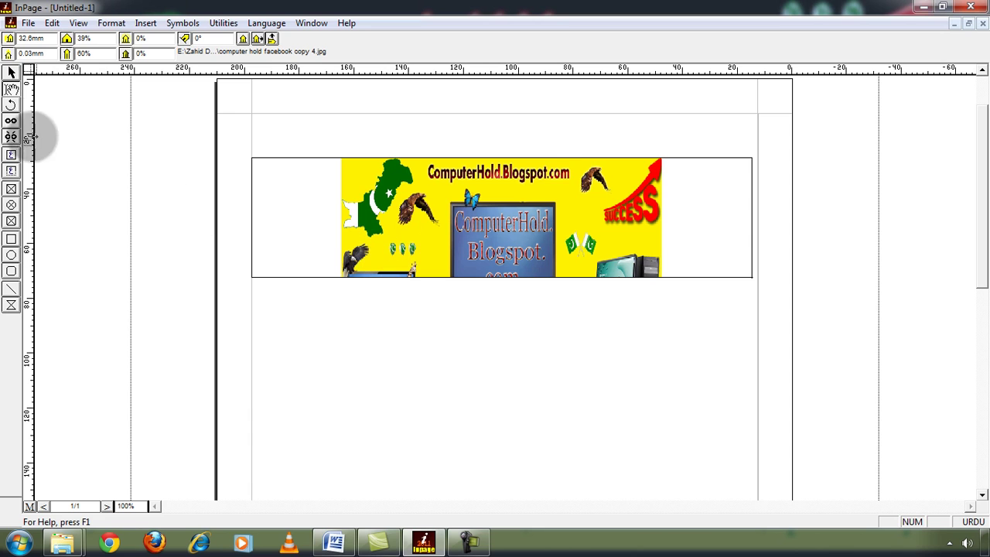
pyautogui.doubleClick(108, 53)
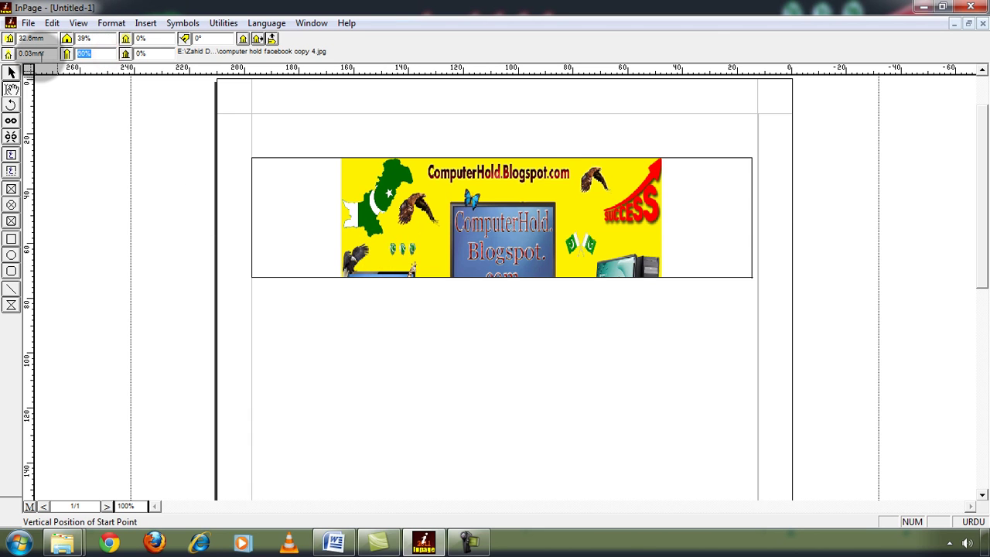
pyautogui.press('Return')
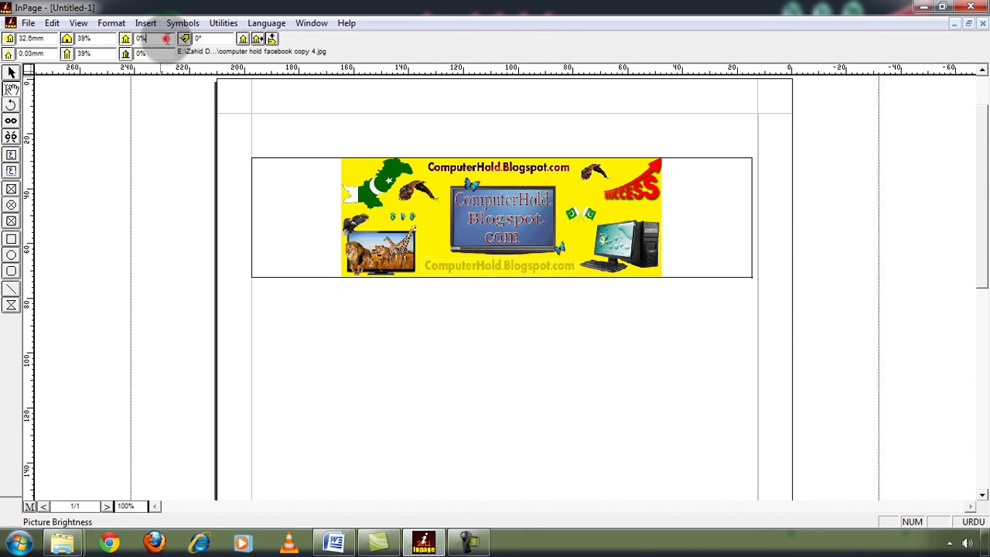
# - Try a picture brightness of 60% and restore it to 0%
pyautogui.doubleClick(164, 38)
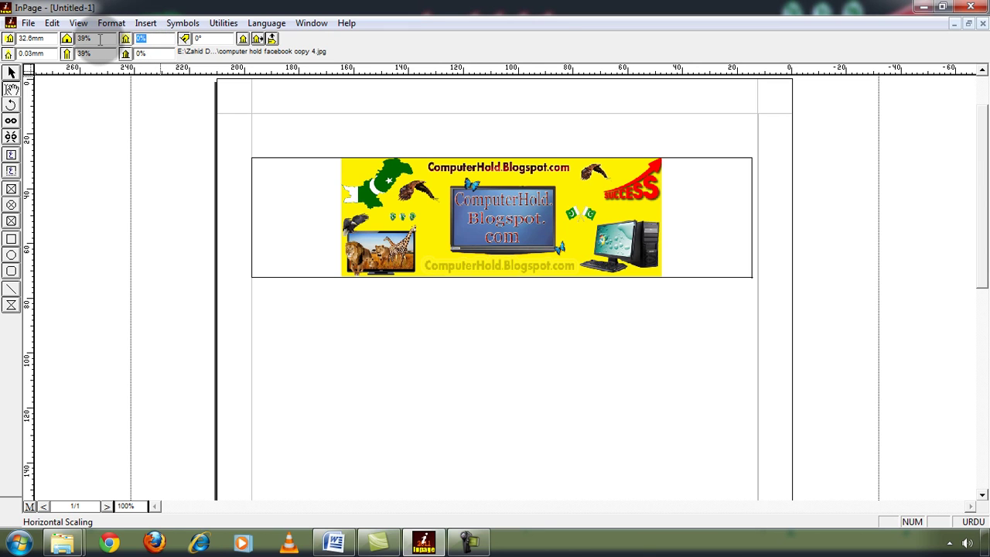
pyautogui.write('60')
pyautogui.press('Return')
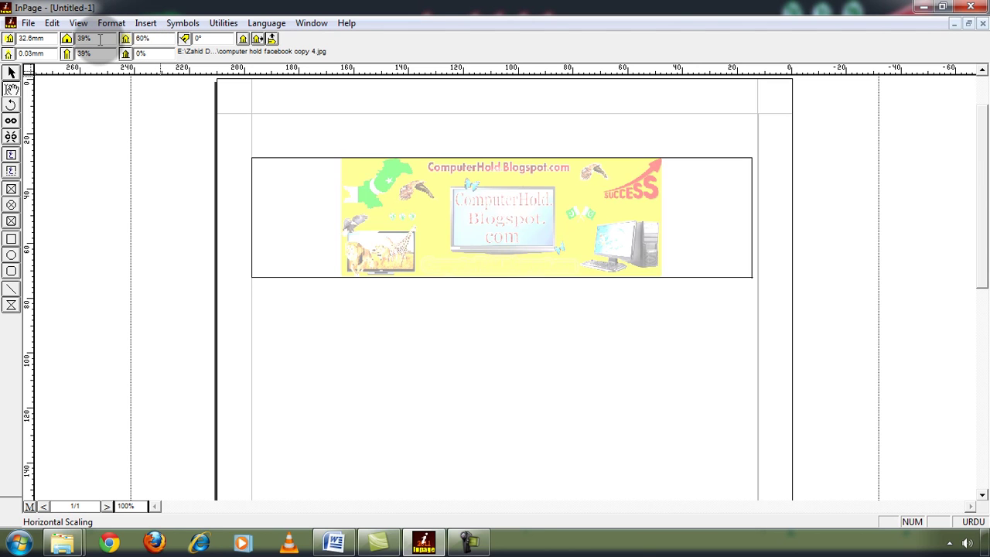
pyautogui.click(343, 188)
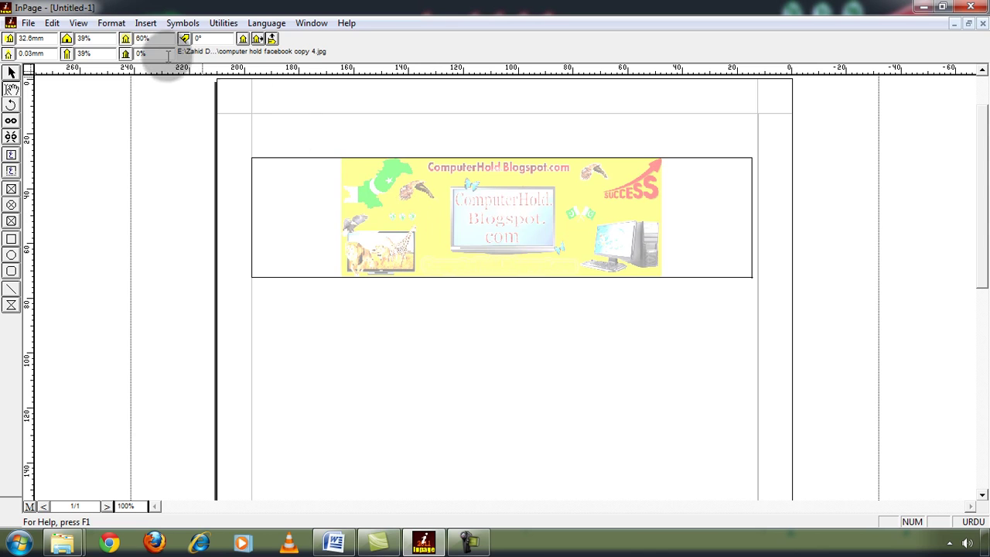
pyautogui.click(152, 33)
pyautogui.doubleClick(163, 39)
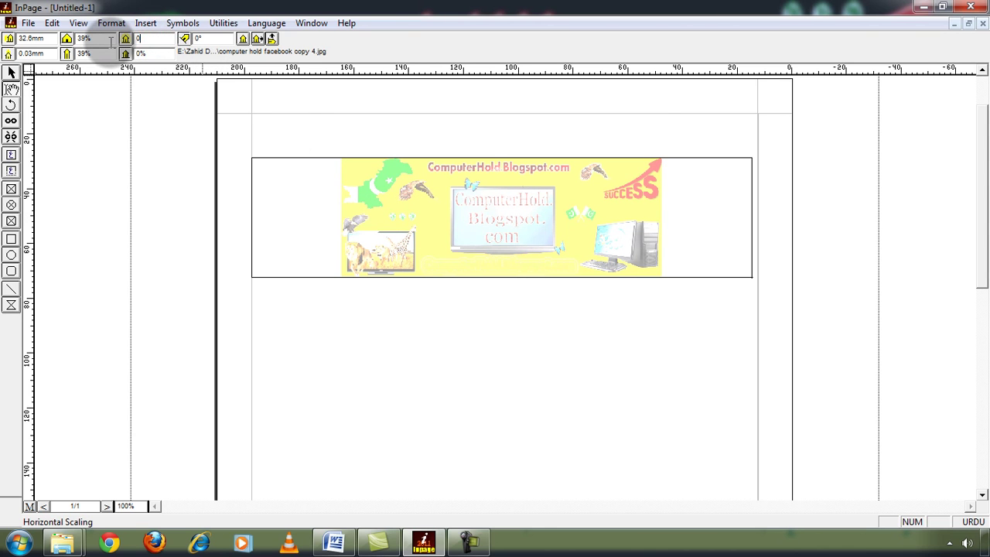
pyautogui.write('0')
pyautogui.press('Return')
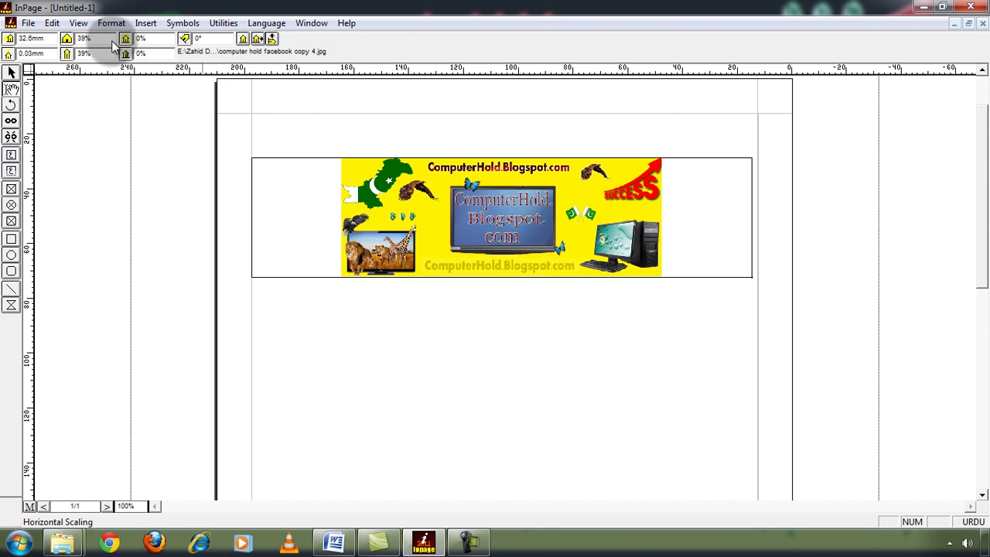
# - Try a picture contrast of 50% and restore it to 0%
pyautogui.doubleClick(163, 54)
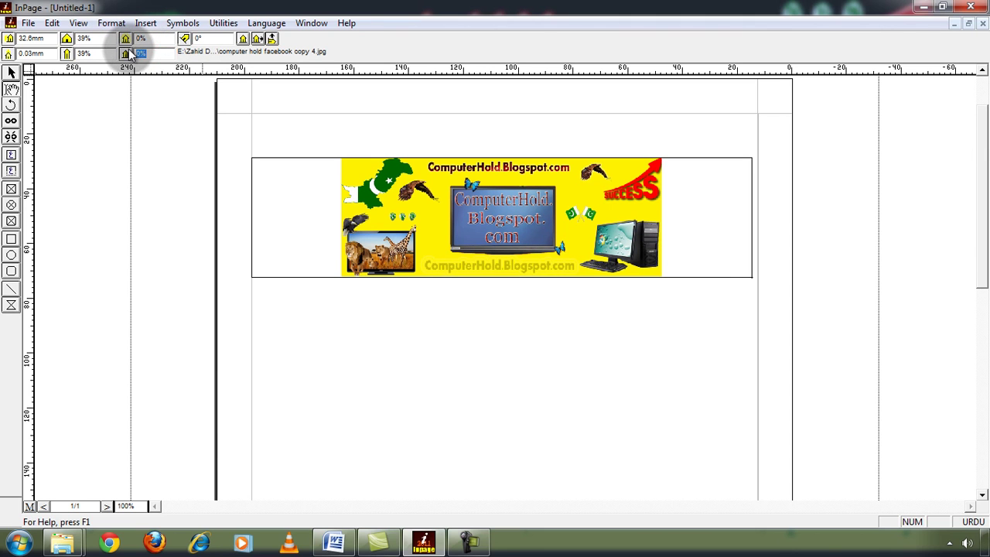
pyautogui.write('50')
pyautogui.press('Return')
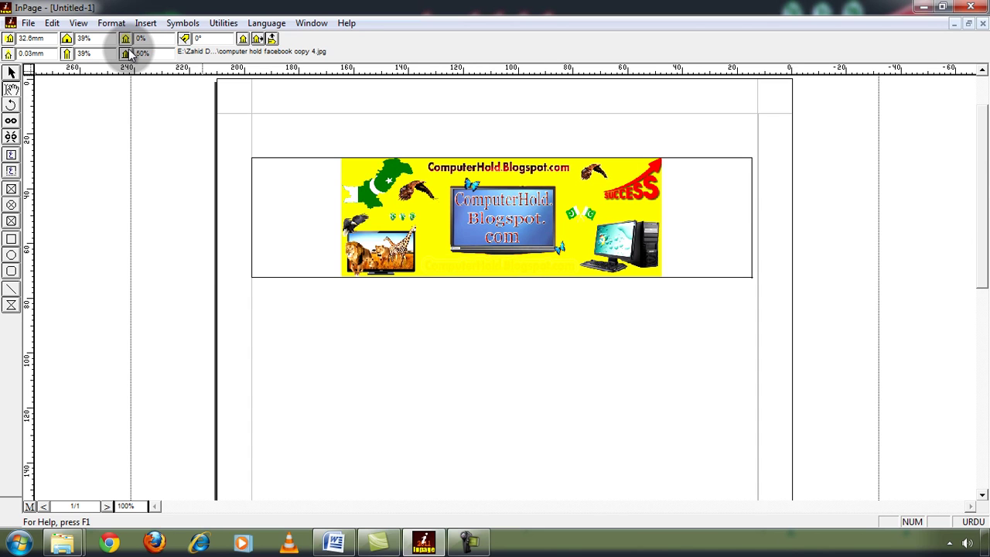
pyautogui.write('0')
pyautogui.press('Return')
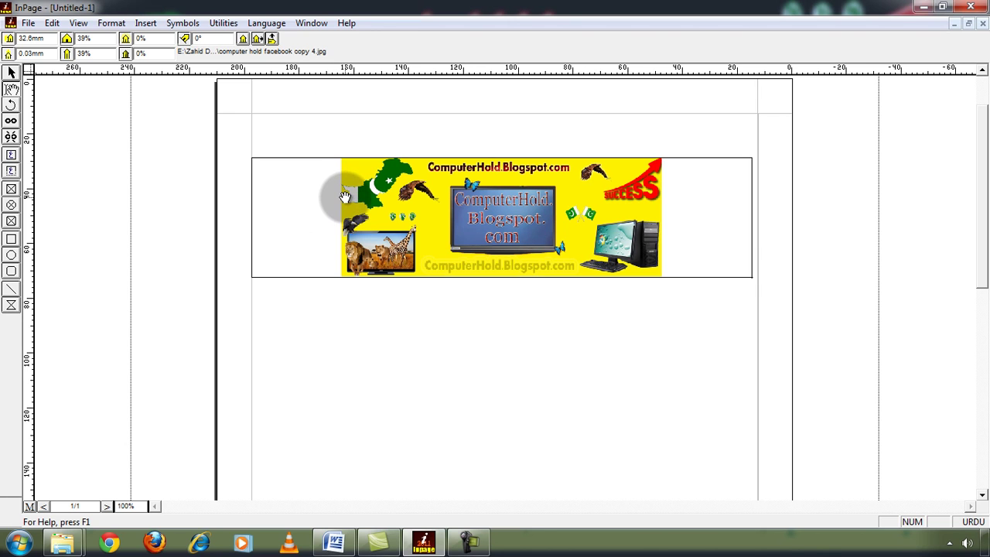
pyautogui.doubleClick(195, 38)
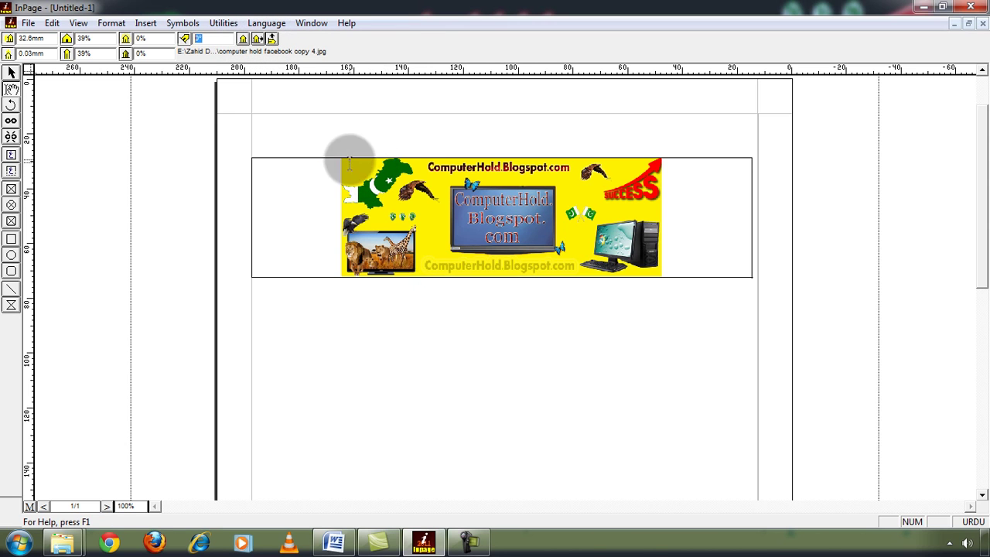
# - Select the banner's picture frame as an object and set its fill color to Red
pyautogui.click(12, 74)
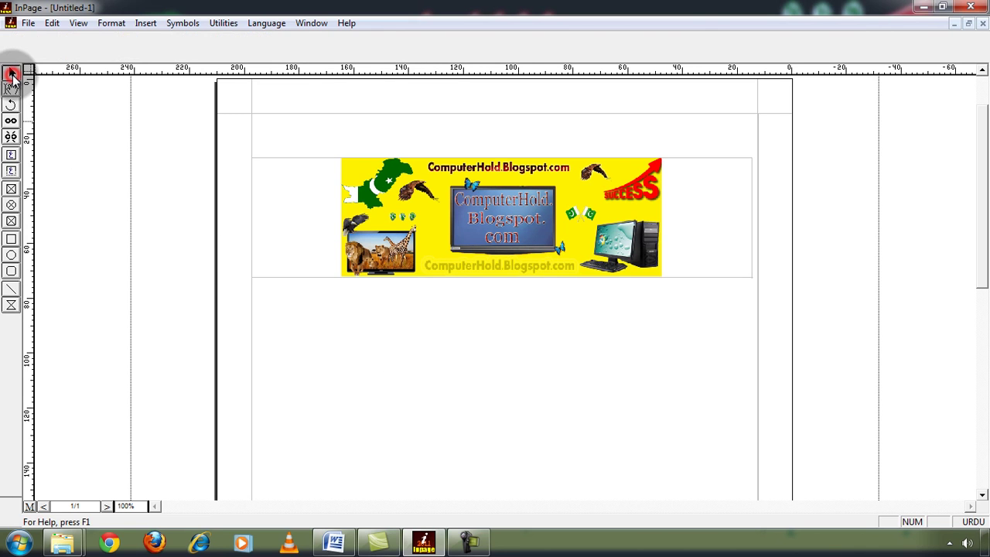
pyautogui.click(302, 211)
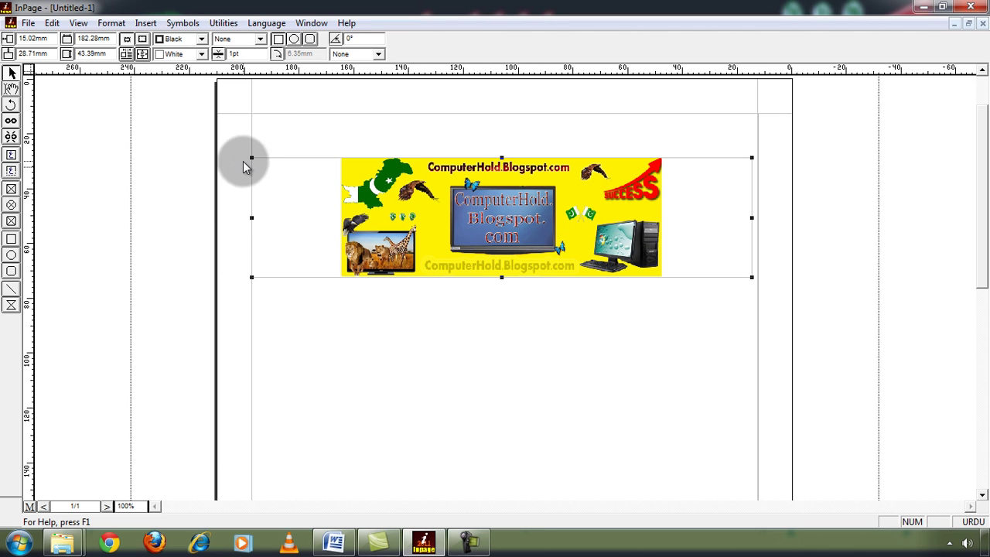
pyautogui.click(201, 54)
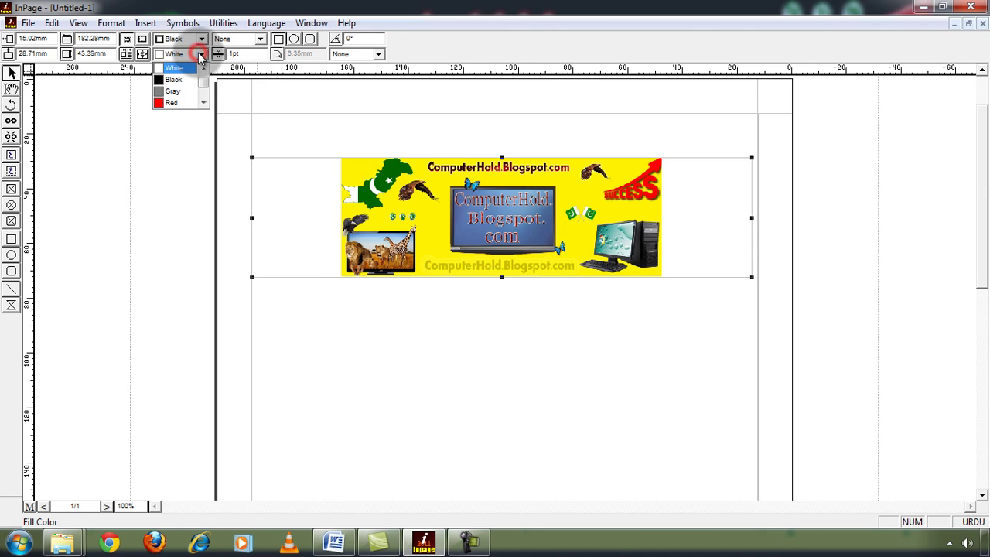
pyautogui.click(188, 102)
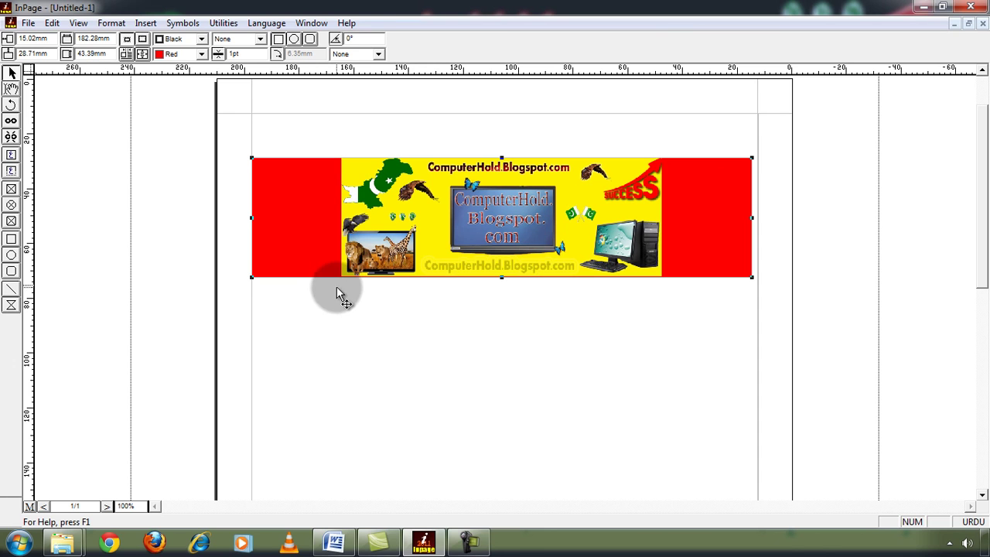
# - Try rotating the banner's picture frame by 40° and restore its rotation to 0°
pyautogui.click(361, 38)
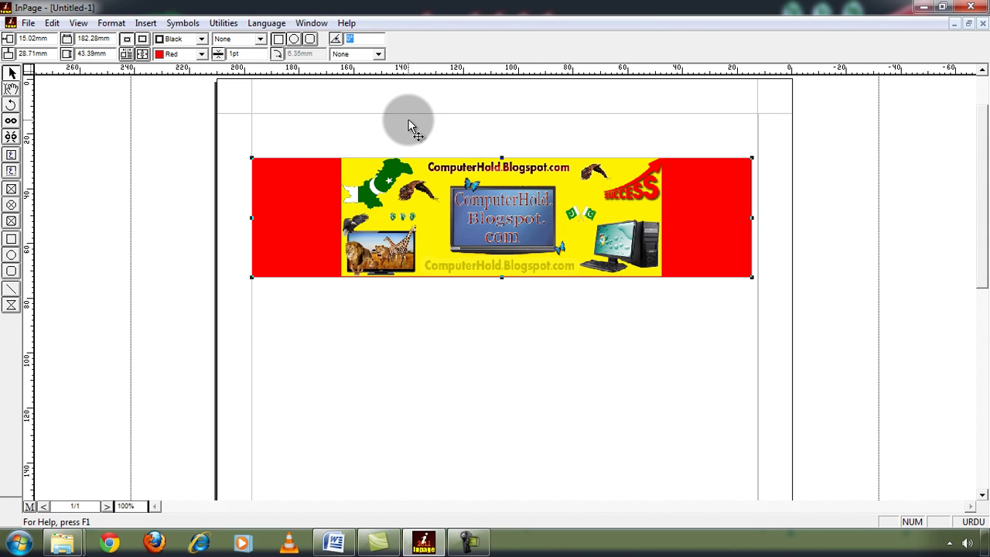
pyautogui.press('Return')
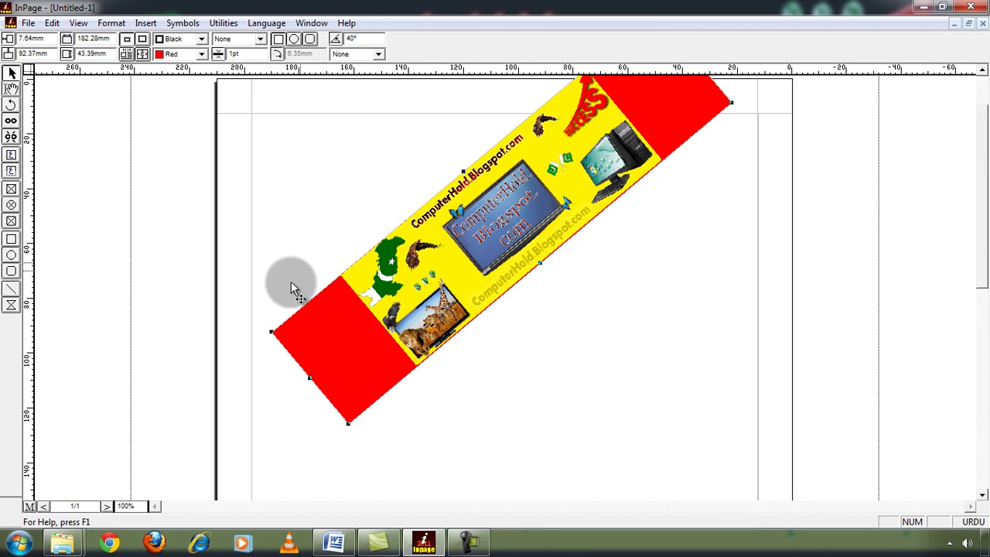
pyautogui.doubleClick(360, 37)
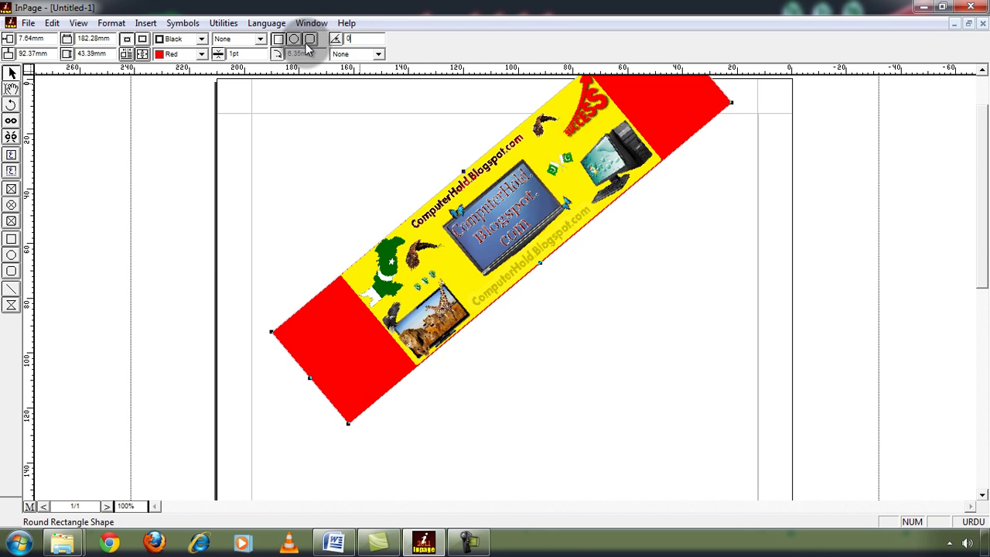
pyautogui.write('0')
pyautogui.press('Return')
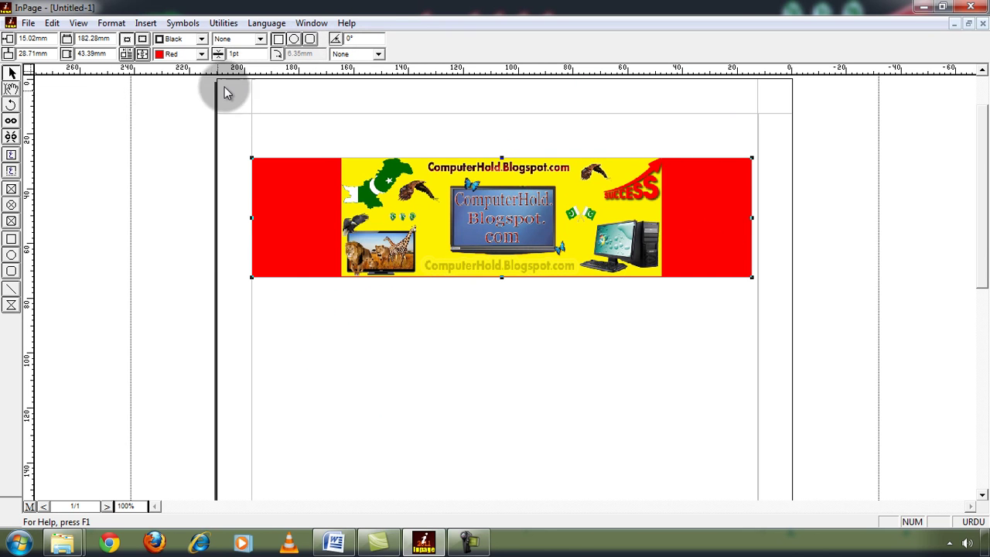
# - Draw a circular picture frame about 96 mm across on the page below the banner
pyautogui.click(12, 206)
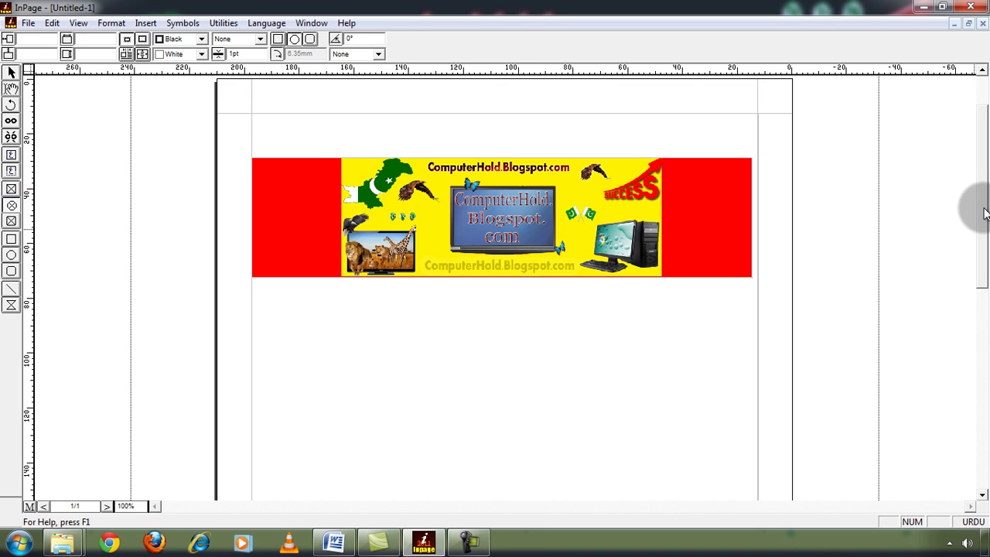
pyautogui.scroll(-1, 976, 215)
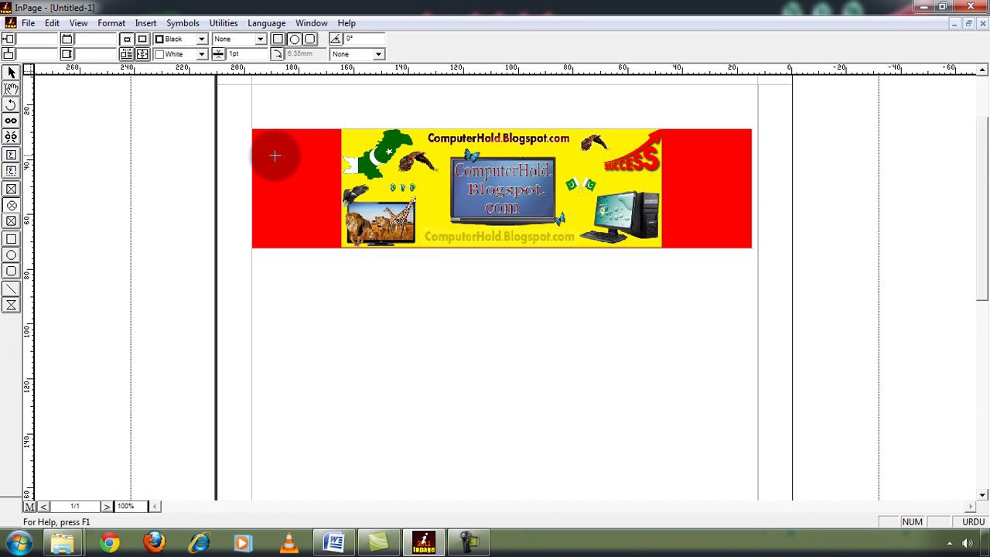
pyautogui.moveTo(309, 303); pyautogui.dragTo(842, 449)
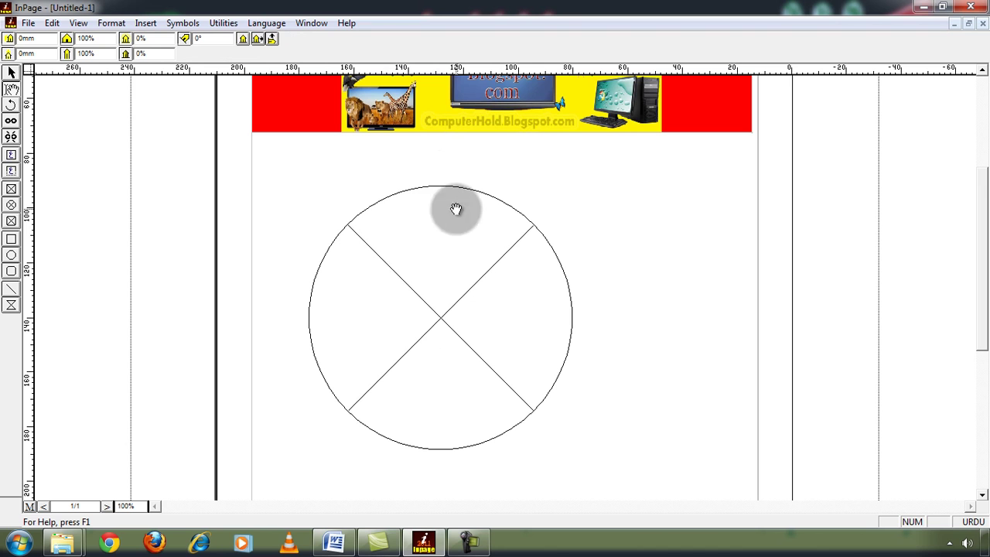
# - Import the picture "computer hold facebook 3 copy 2.jpg" from the My Own Created Pictures folder into the circular frame
pyautogui.rightClick(412, 278)
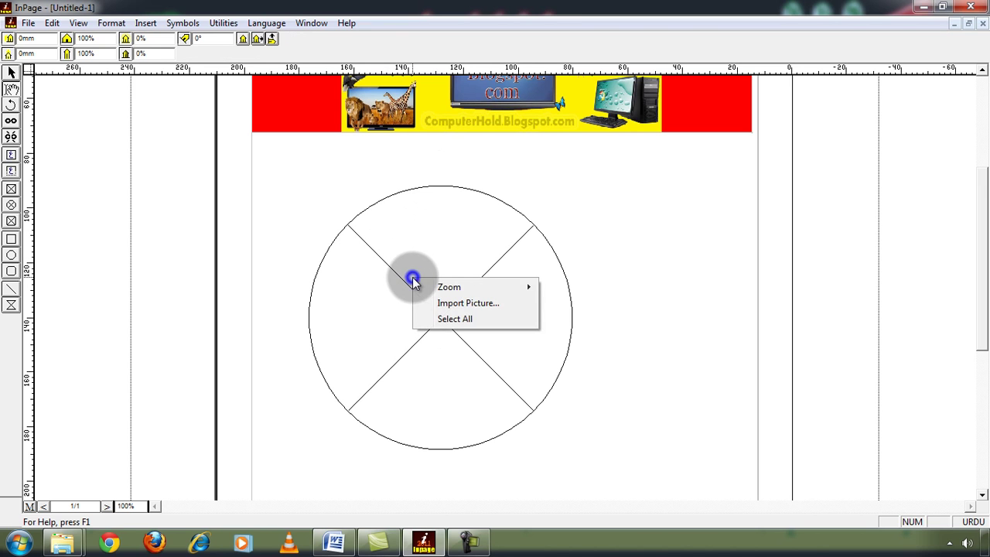
pyautogui.click(449, 307)
pyautogui.moveTo(695, 222); pyautogui.dragTo(706, 255)
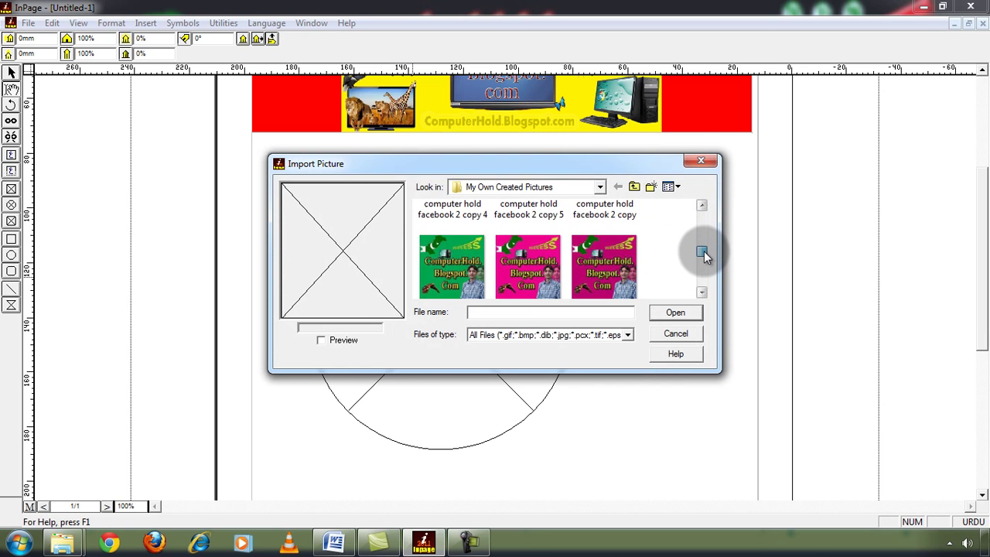
pyautogui.doubleClick(473, 271)
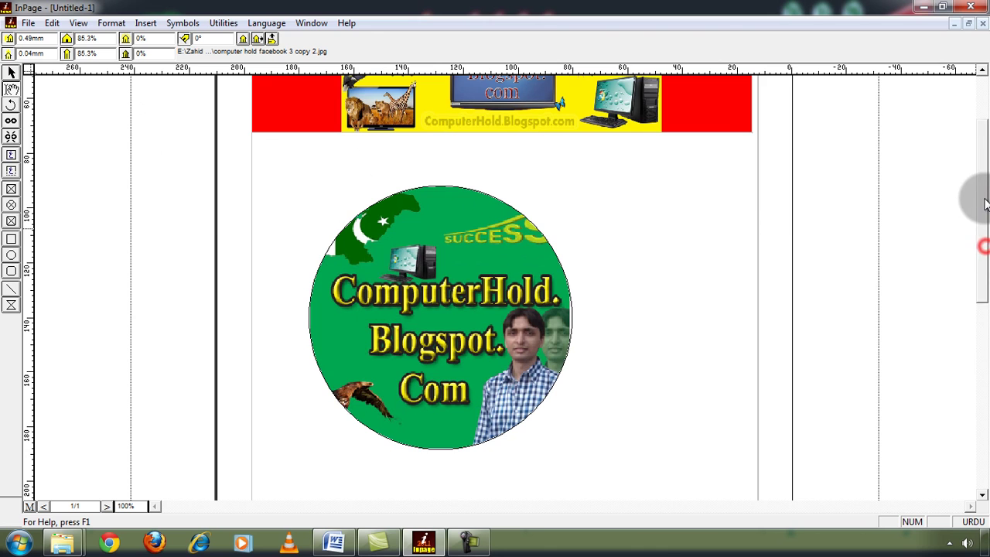
# - Review the banner and the circular picture on the page, and minimize the program window
pyautogui.scroll(3, 983, 185)
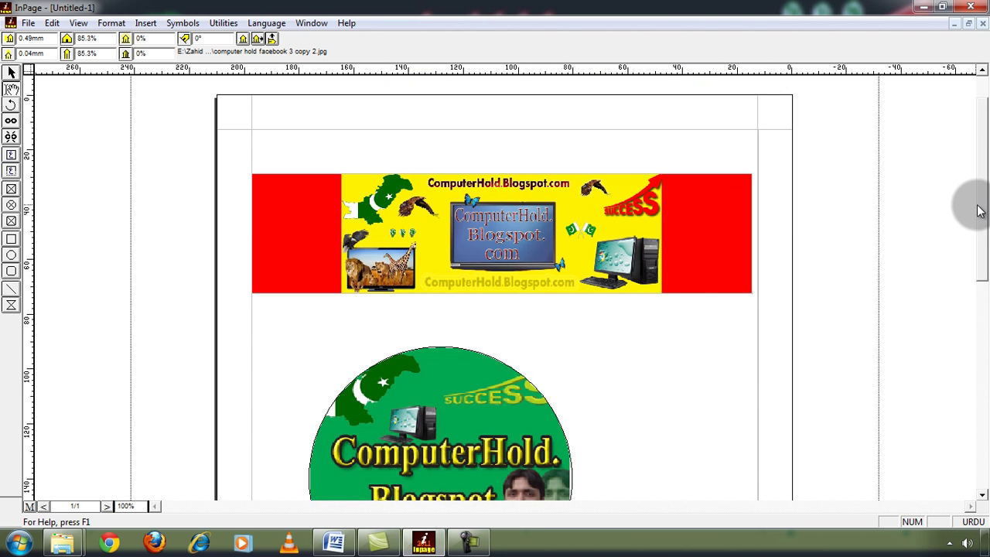
pyautogui.moveTo(979, 202); pyautogui.dragTo(985, 266)
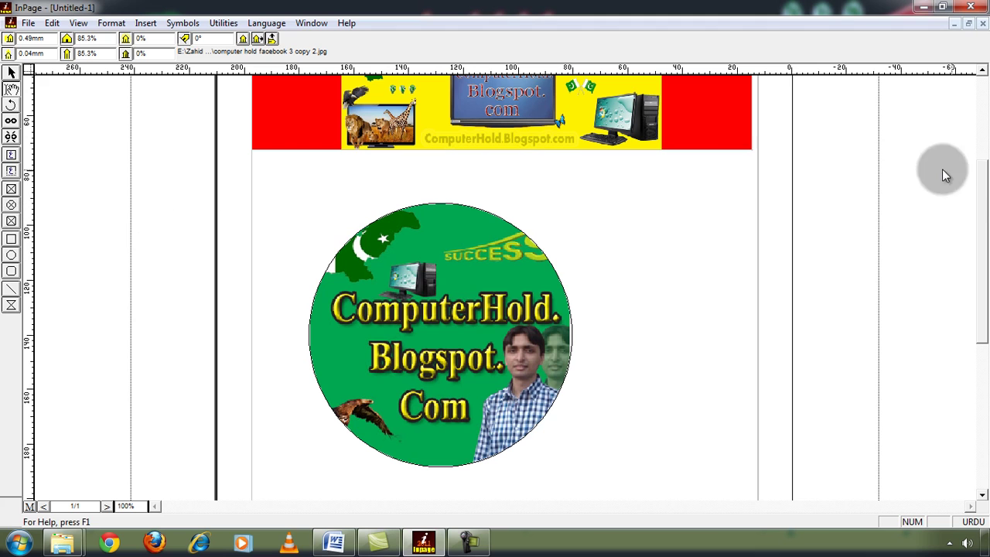
pyautogui.moveTo(984, 210); pyautogui.dragTo(987, 246)
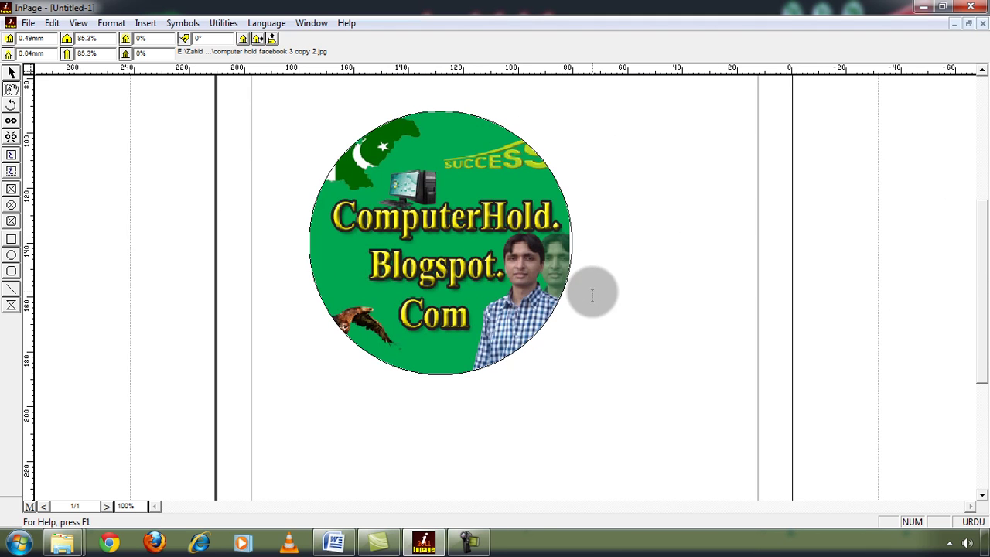
pyautogui.moveTo(986, 336); pyautogui.dragTo(987, 225)
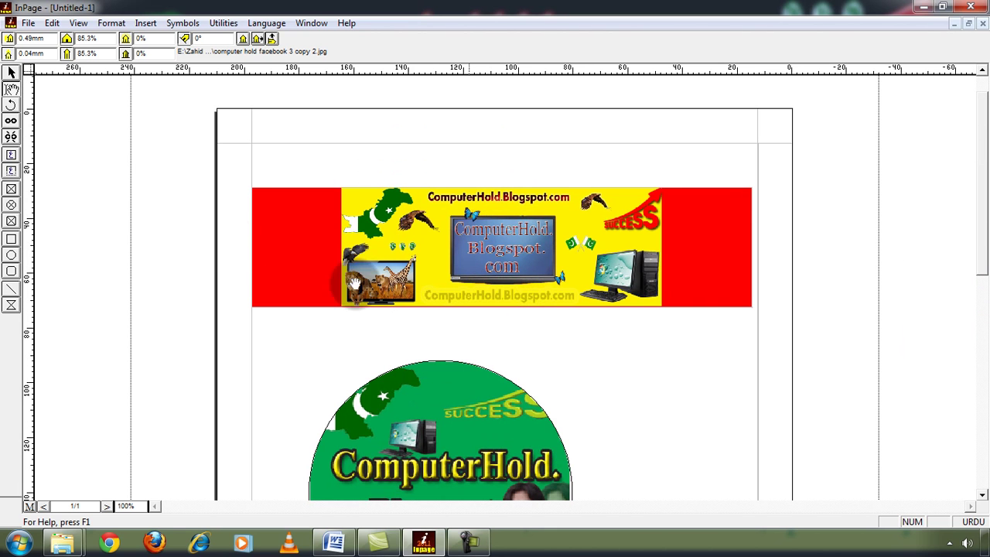
pyautogui.click(923, 7)
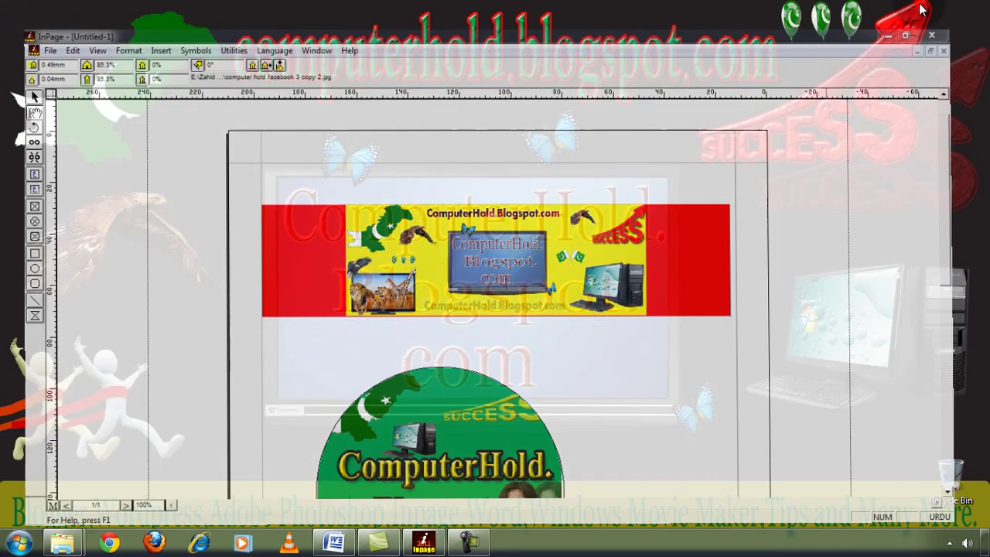